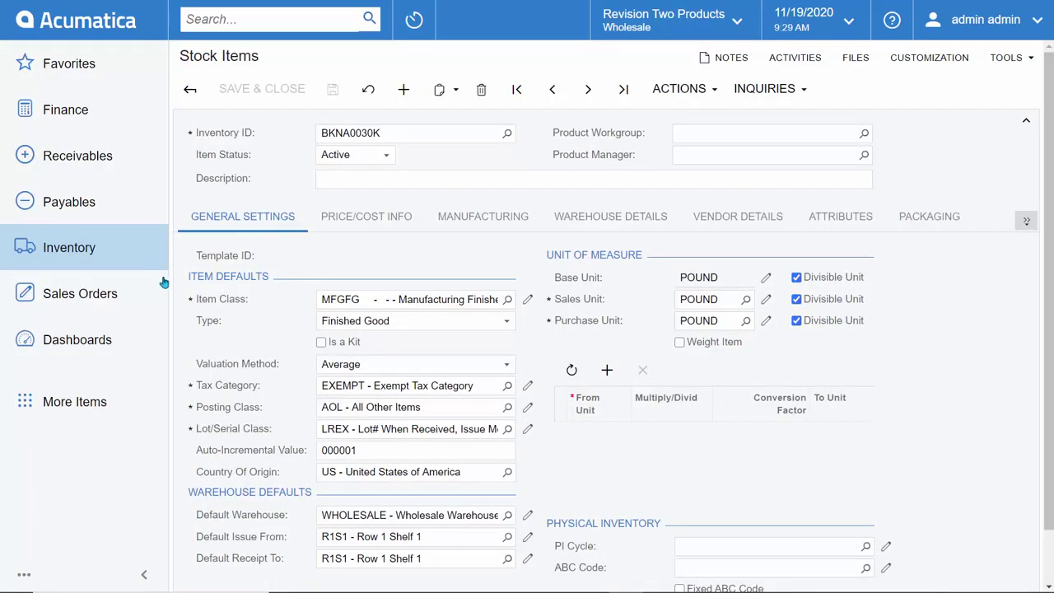
Step: Review the type options and manufacturing settings of stock item BKNA0030K, and open the MRP forecast
left_click(383, 330)
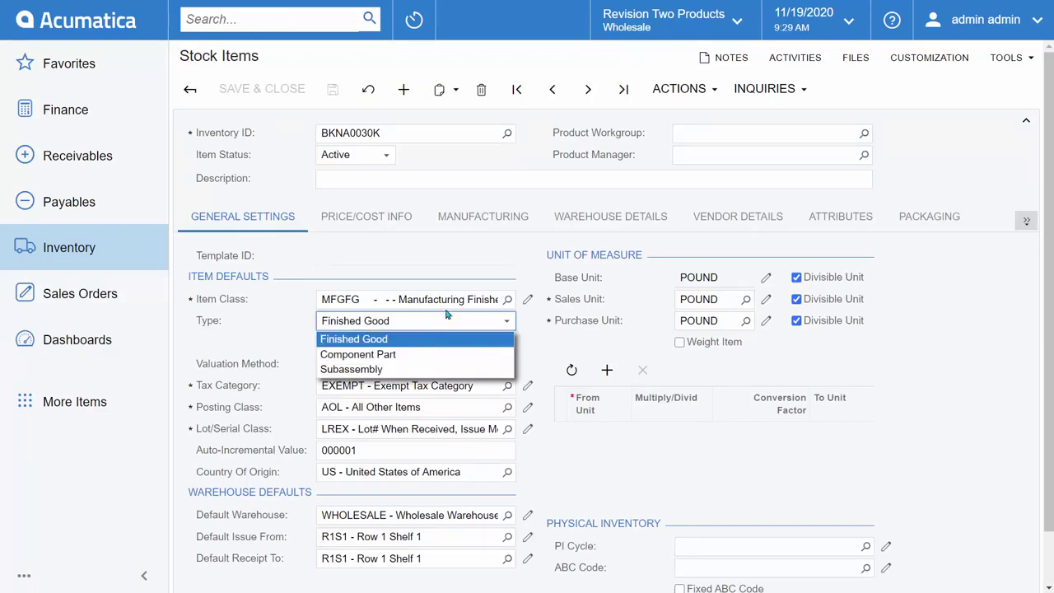
left_click(467, 227)
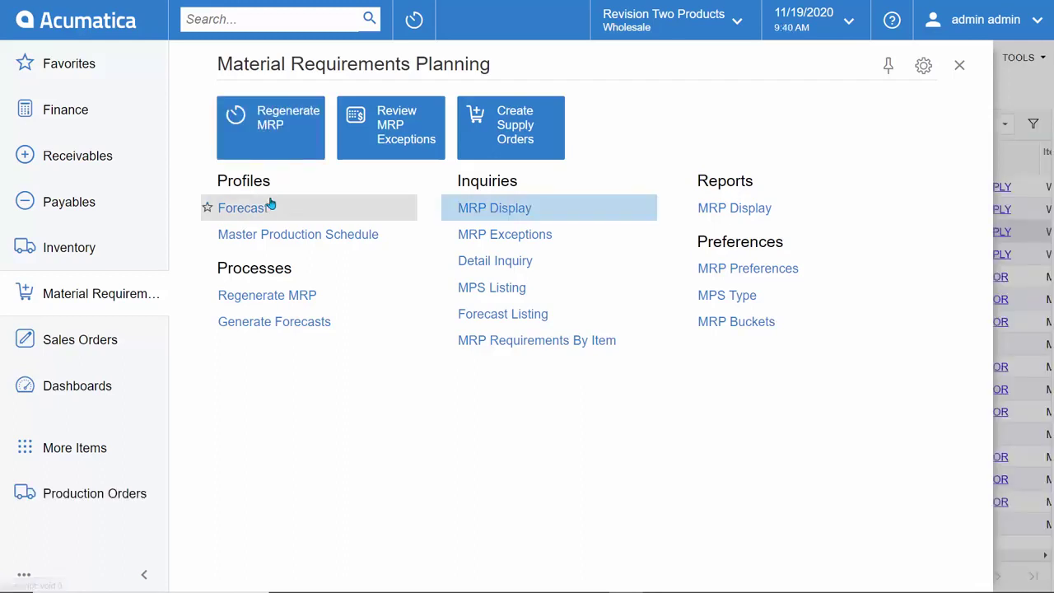
left_click(265, 217)
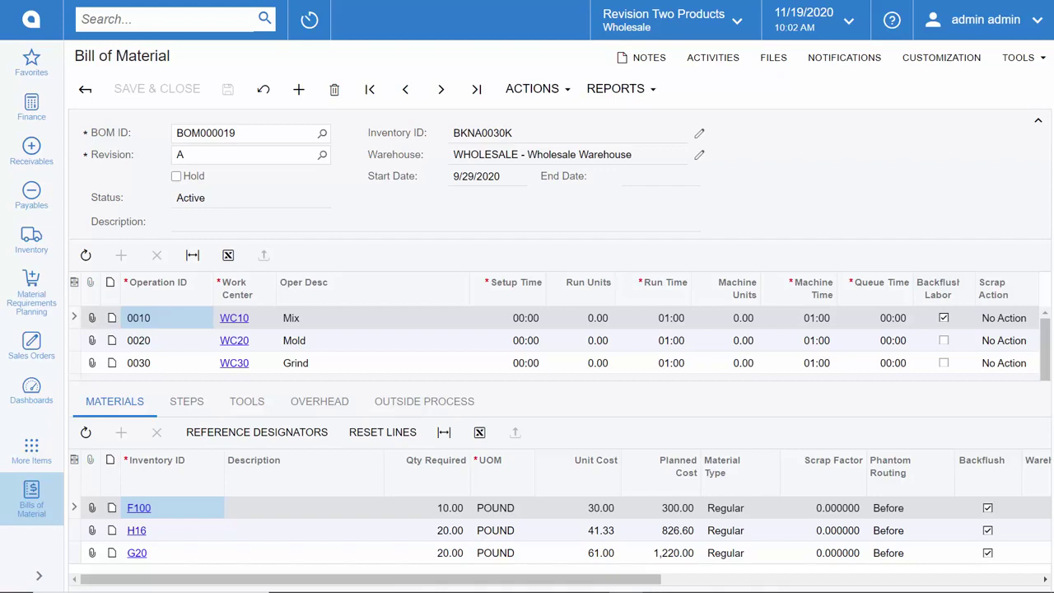
Step: Check the inventory ID on bill of material BOM000019 and open the MRP Display inquiry
double_click(482, 135)
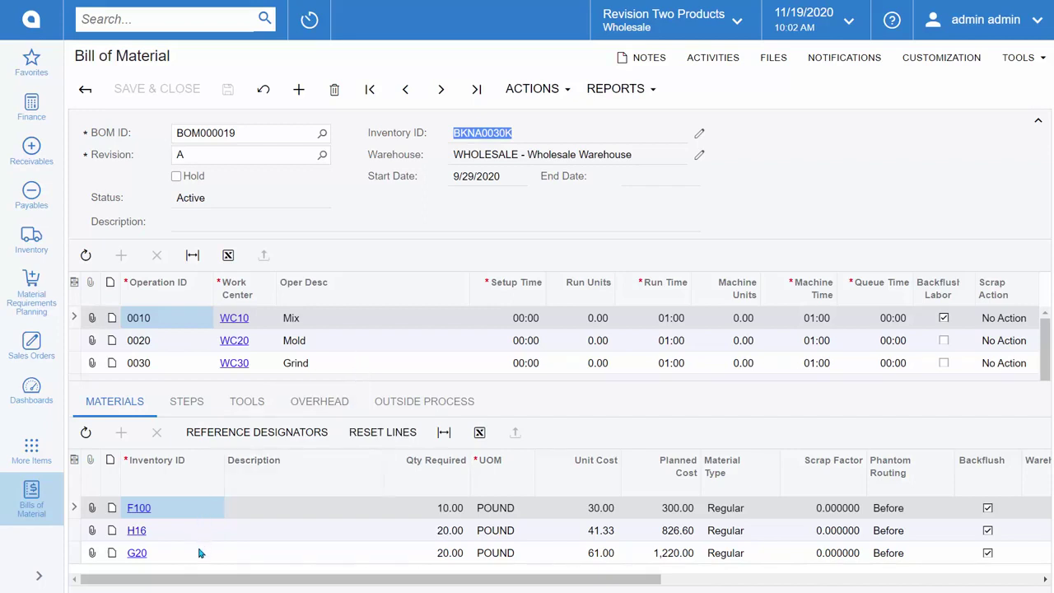
left_click(37, 316)
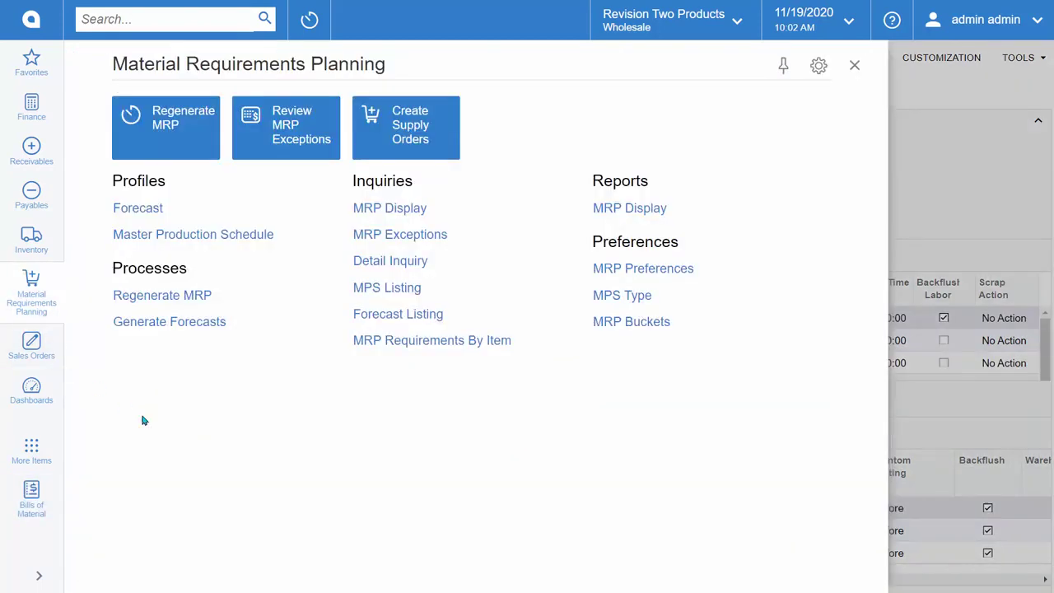
left_click(406, 210)
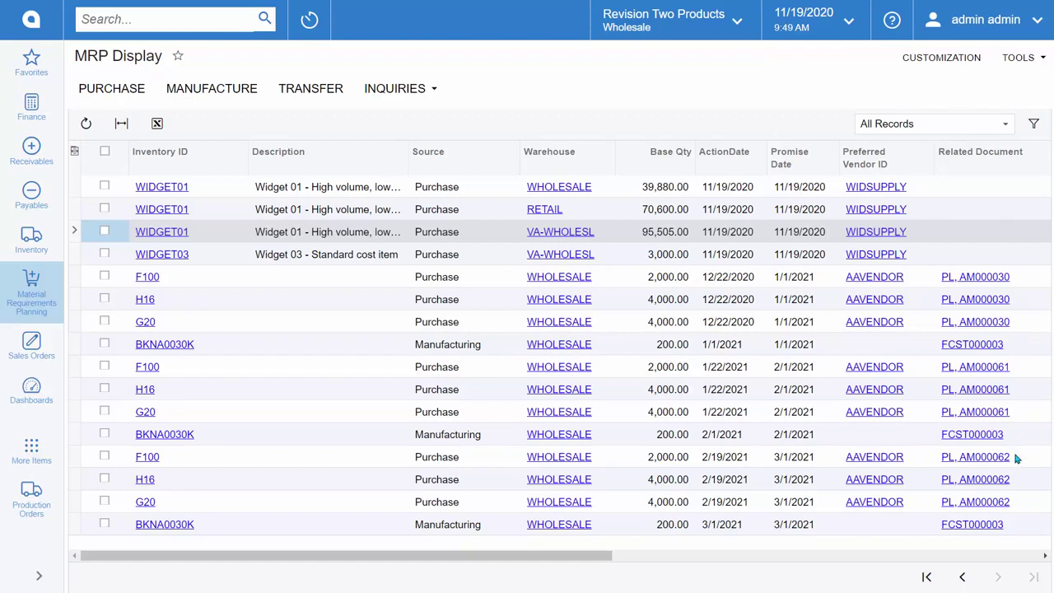
Step: Examine the planned order rows for F100, H16, G20 and BKNA0030K promised for 1/1/2021
left_click(199, 286)
left_click(196, 305)
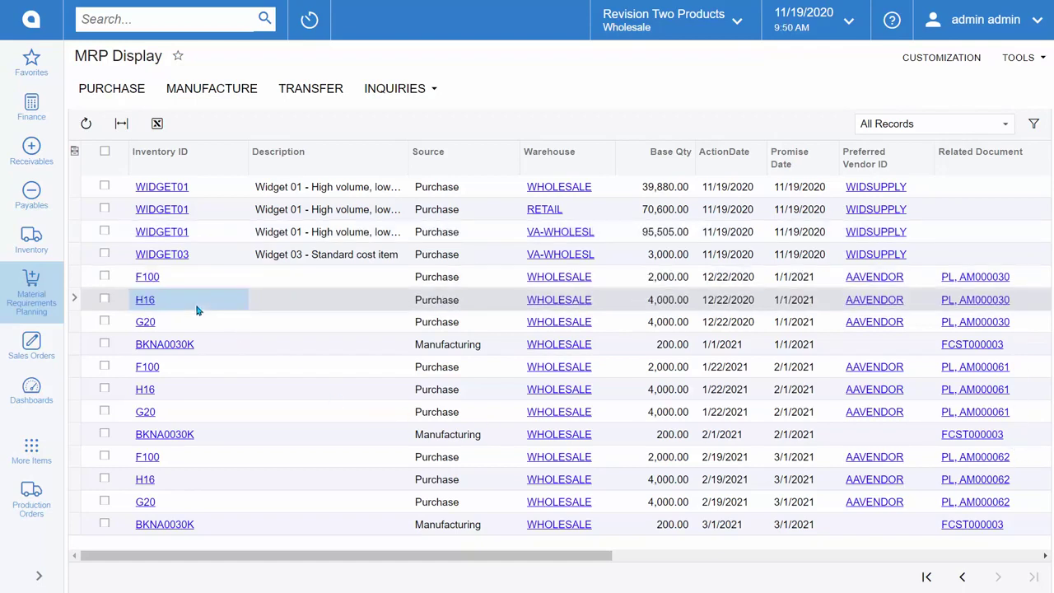
left_click(198, 325)
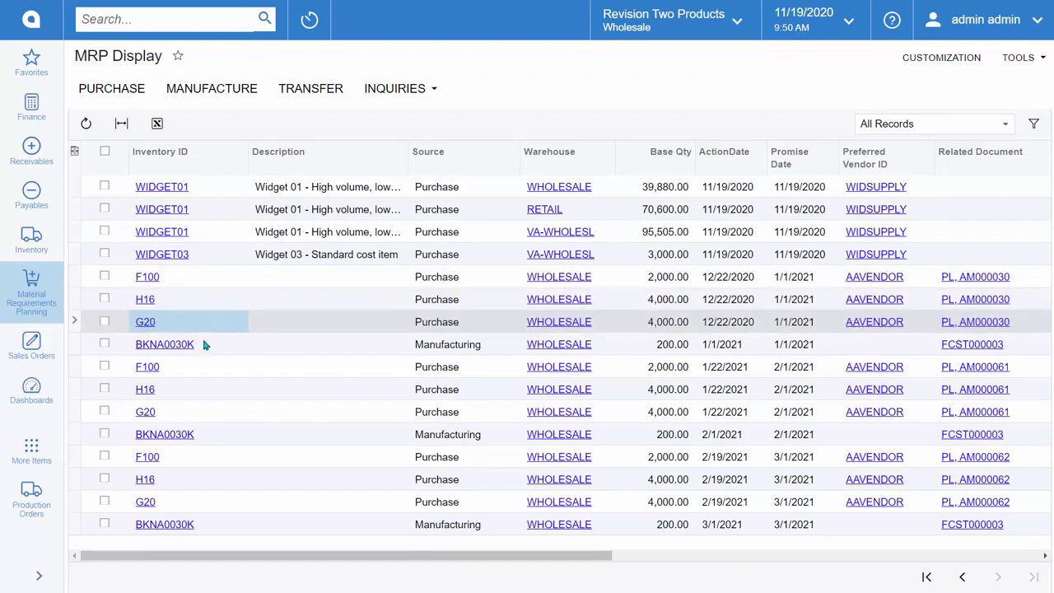
left_click(205, 348)
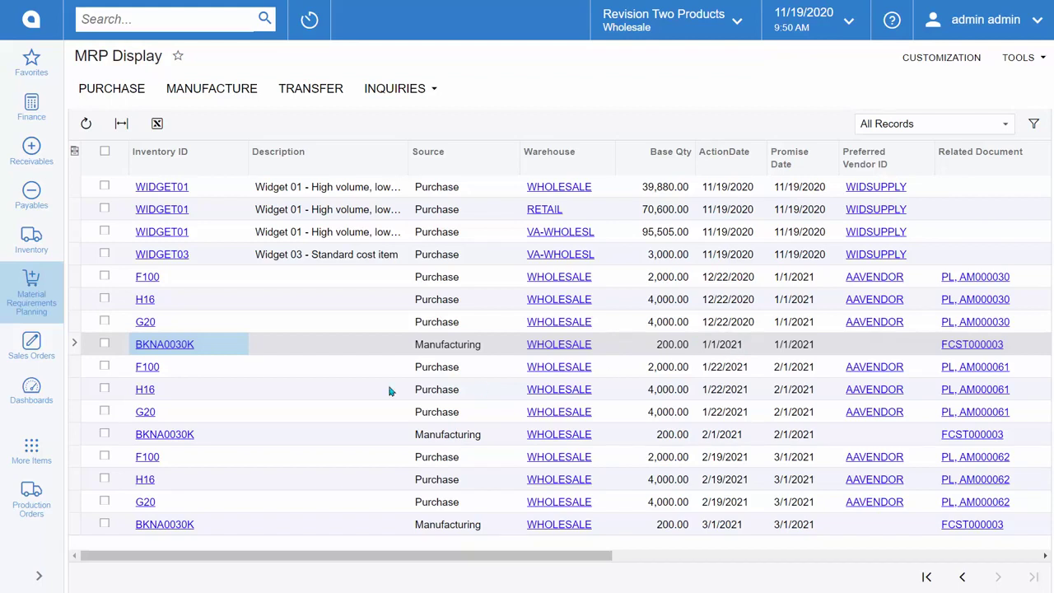
left_click(105, 344)
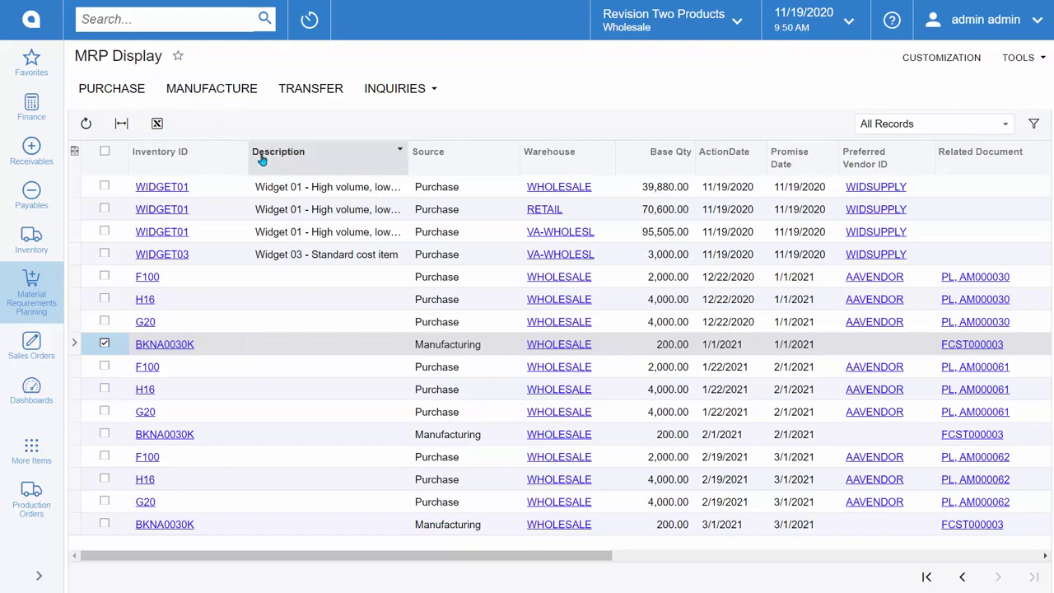
left_click(419, 323)
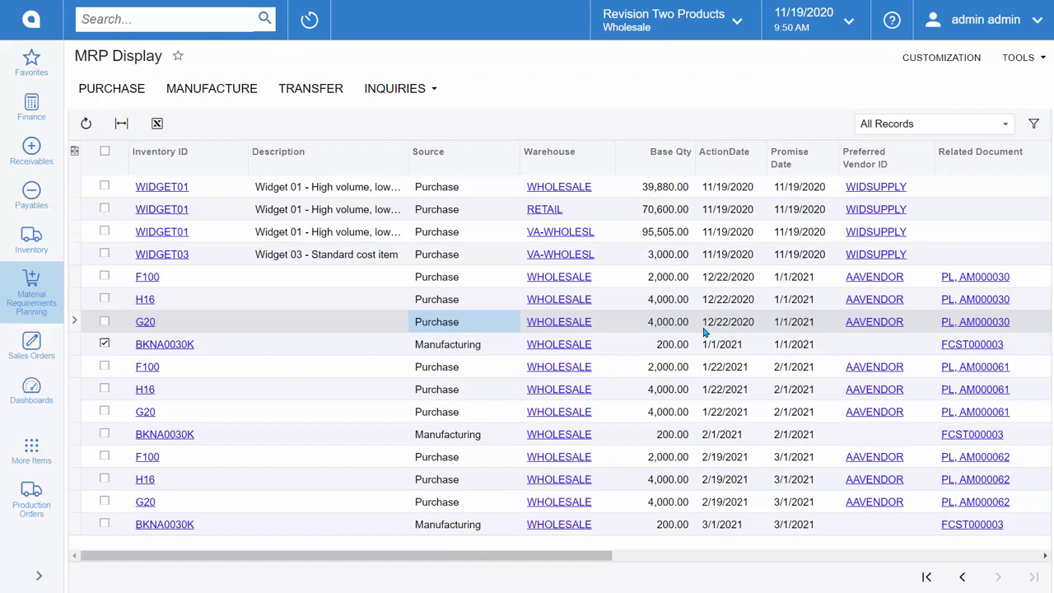
left_click(723, 300)
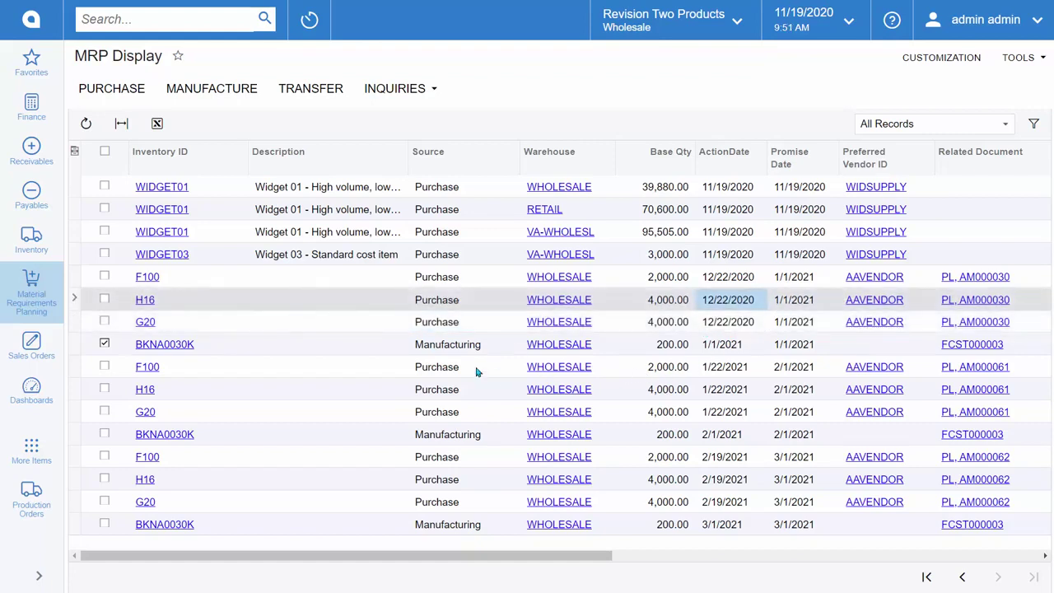
left_click(448, 352)
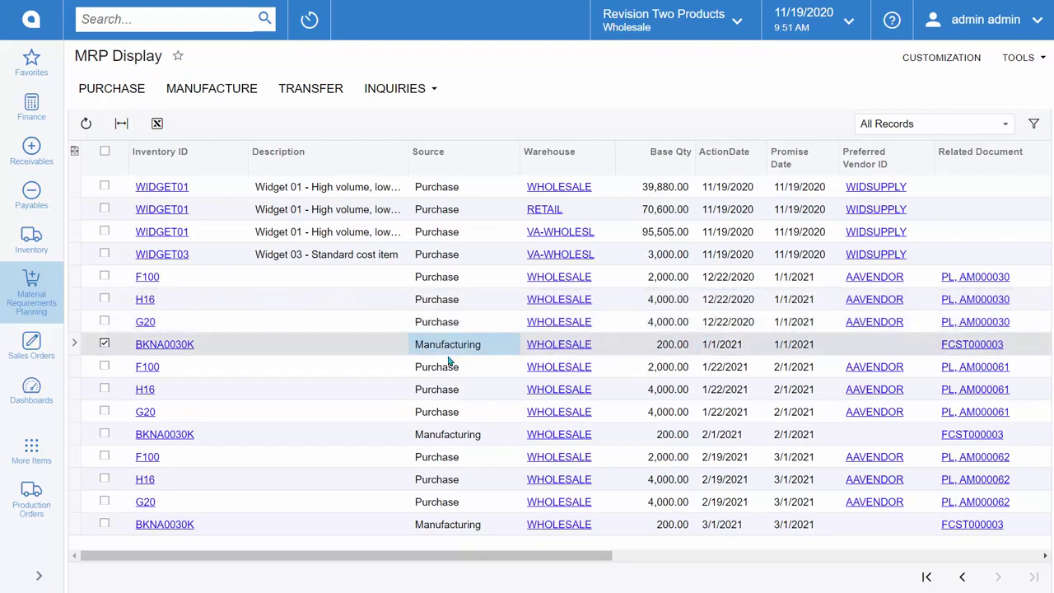
left_click(105, 345)
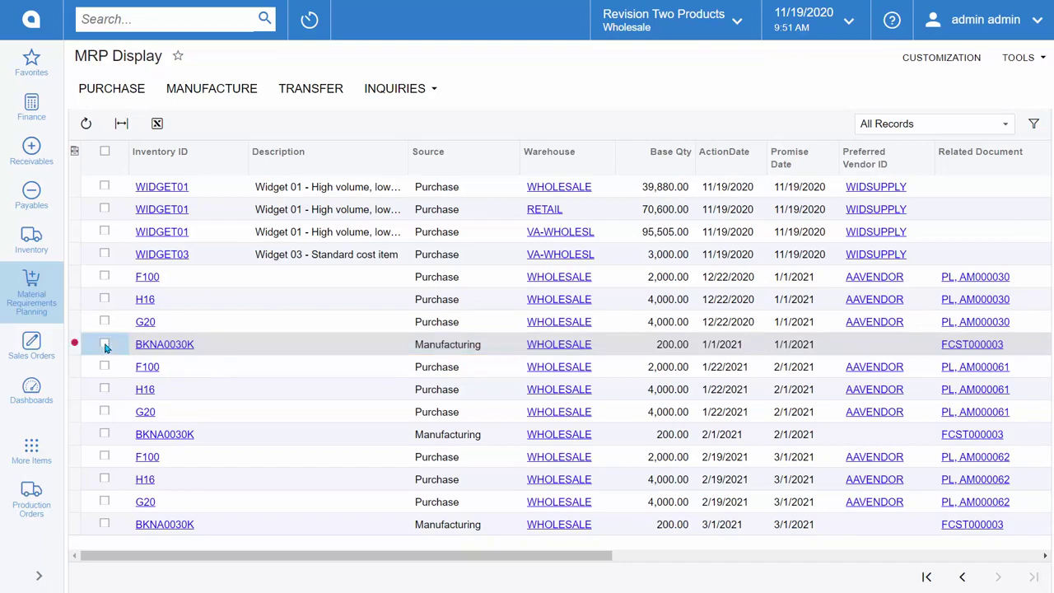
Step: Create a purchase order for the F100, H16 and G20 lines promised for 1/1/2021, assigning group number 1 to each line
left_click(104, 322)
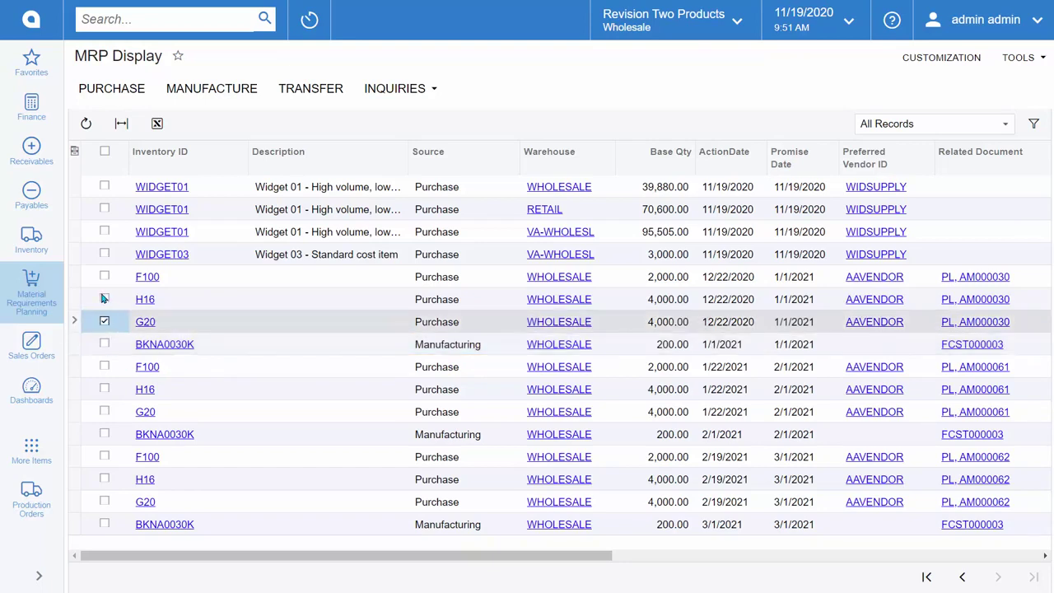
left_click(105, 299)
left_click(105, 278)
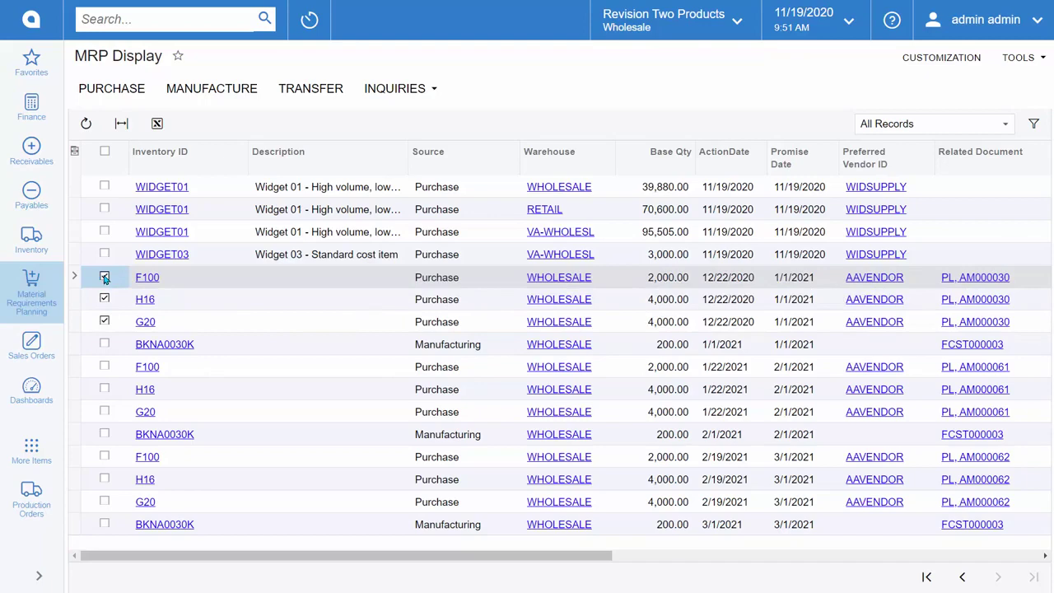
left_click(125, 102)
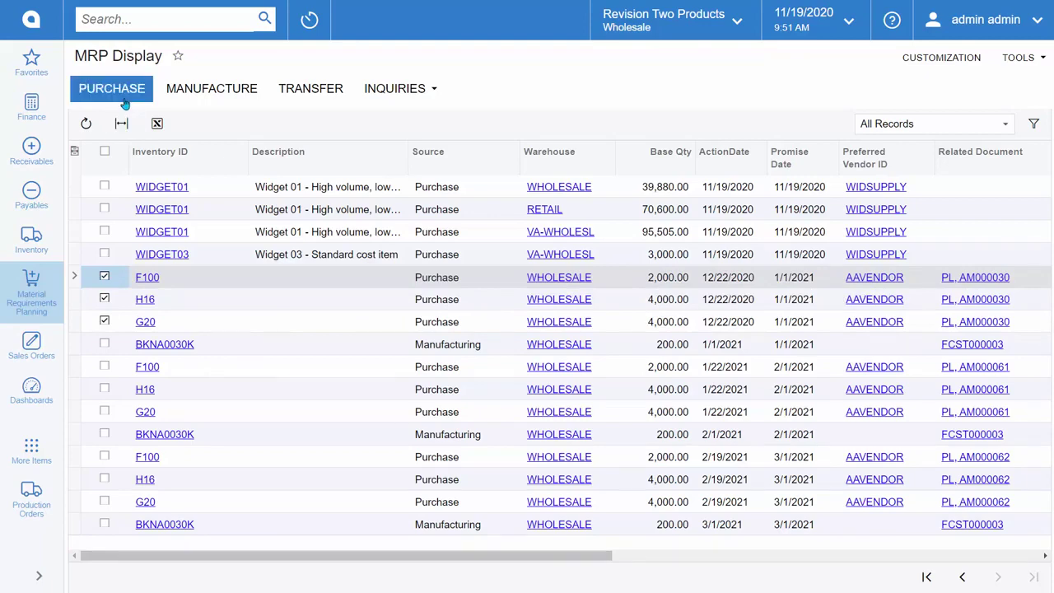
left_click(780, 336)
type("1")
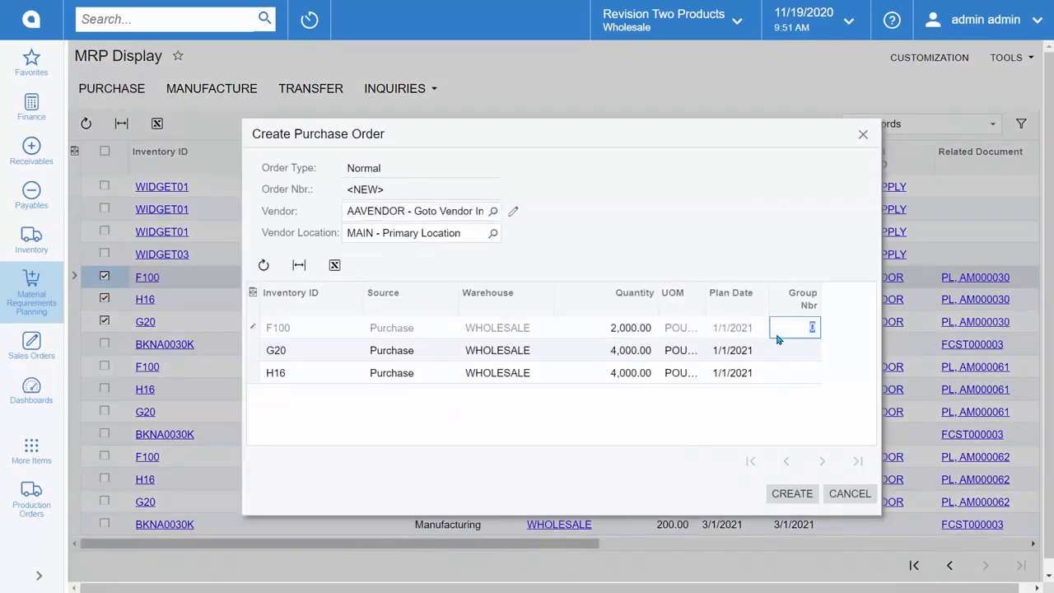
left_click(811, 348)
type("1")
left_click(805, 379)
type("1")
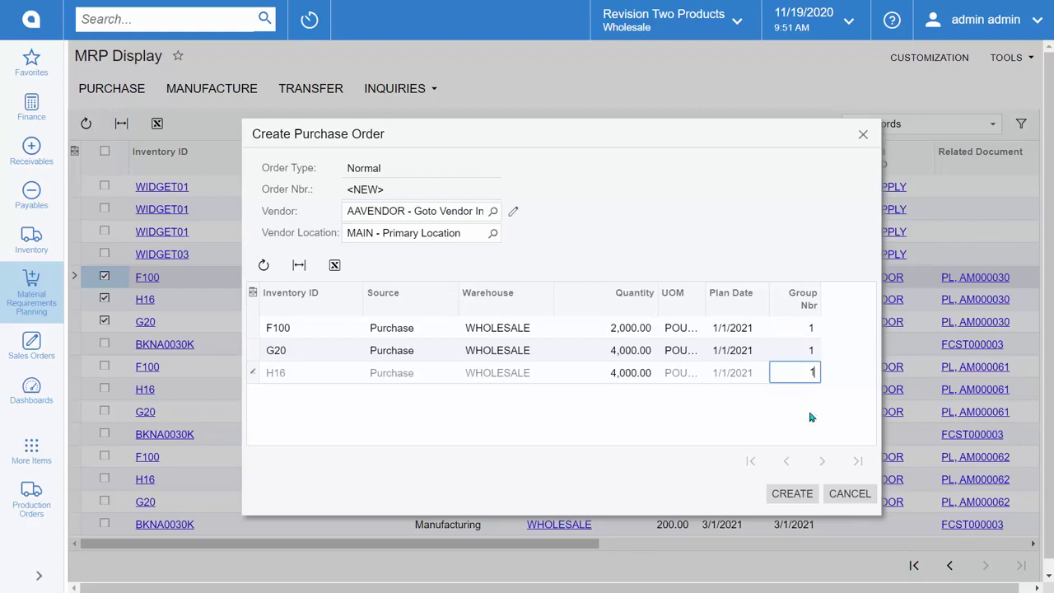
left_click(792, 498)
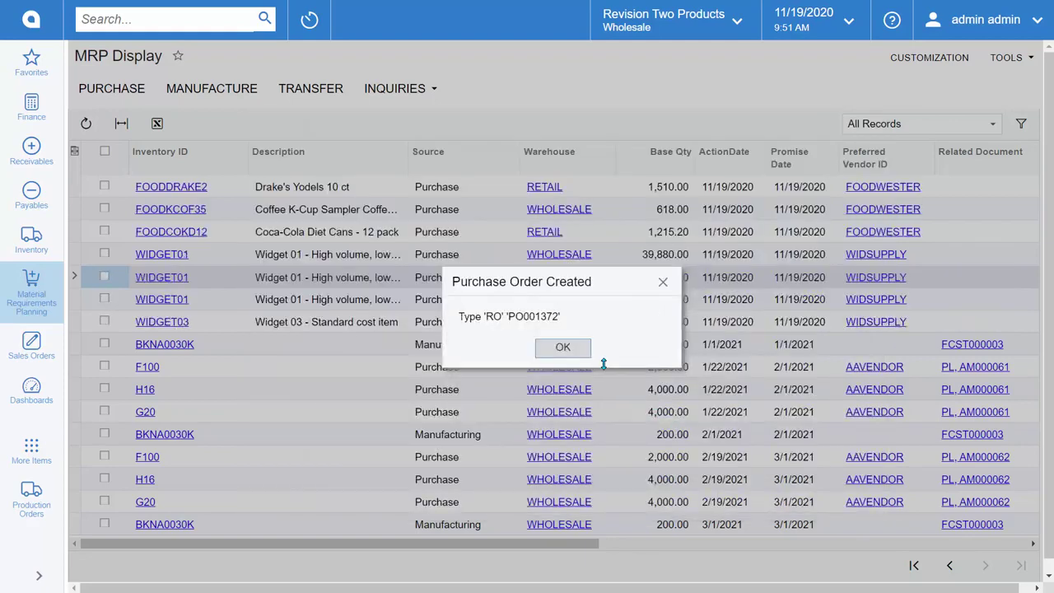
left_click(563, 349)
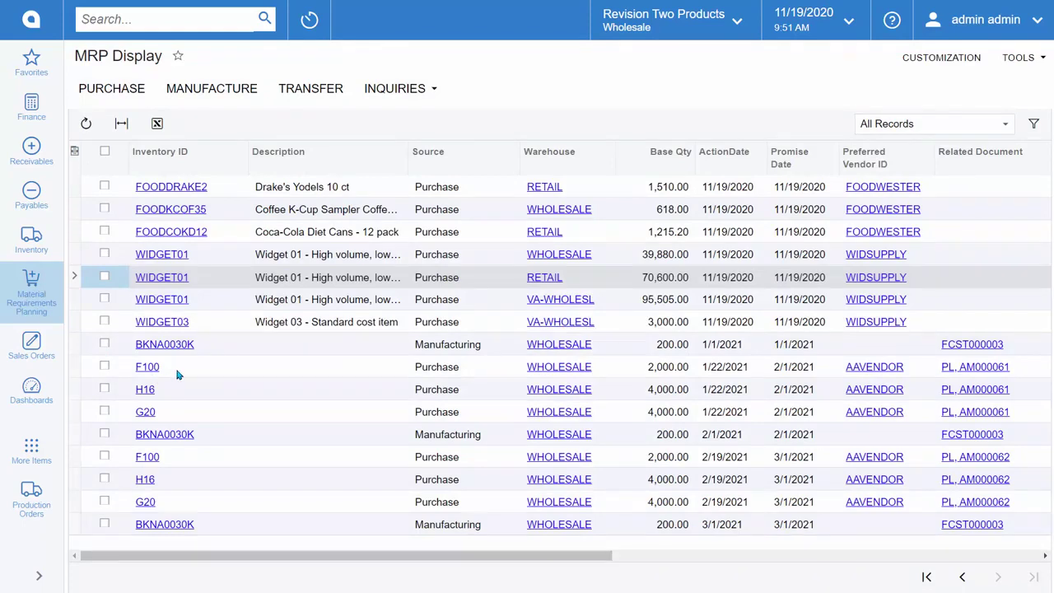
Step: Open the Purchase Orders list from the Purchases workspace
left_click(31, 451)
left_click(382, 440)
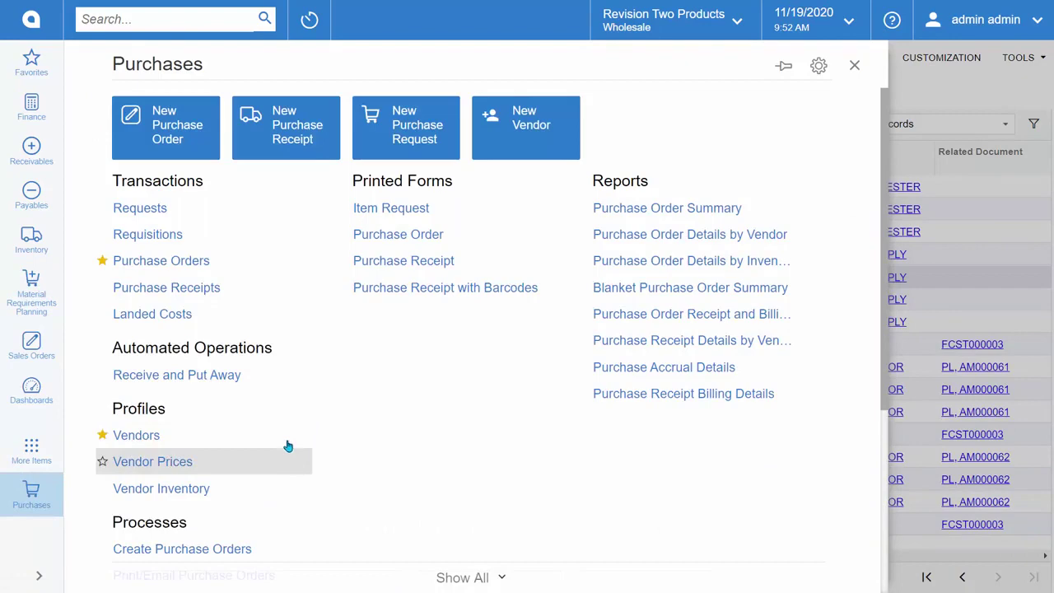
left_click(191, 273)
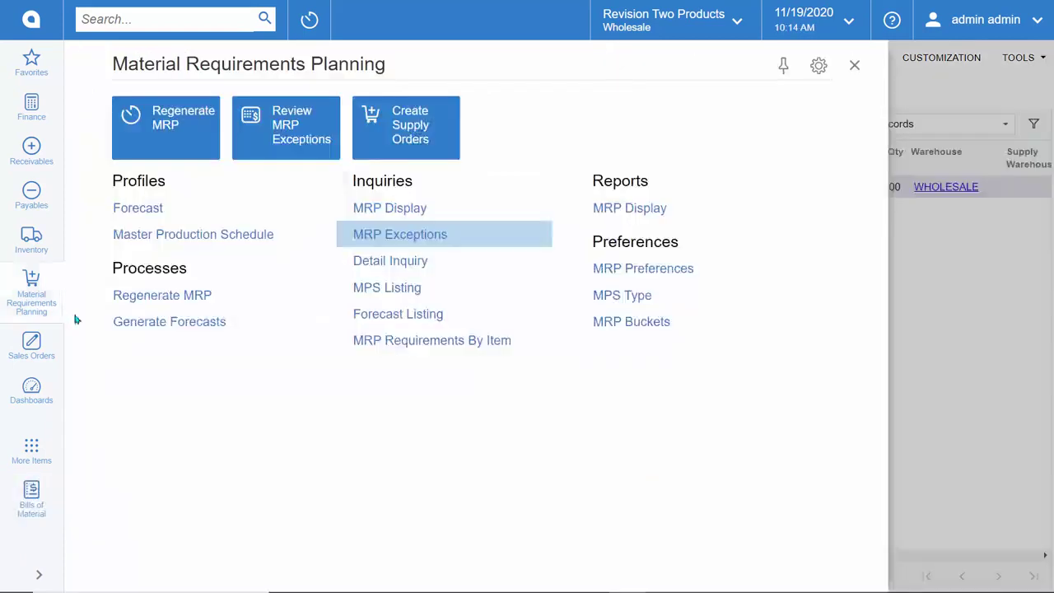
Step: View the MRP Exceptions inquiry and check the grace period in the MRP Preferences
left_click(452, 237)
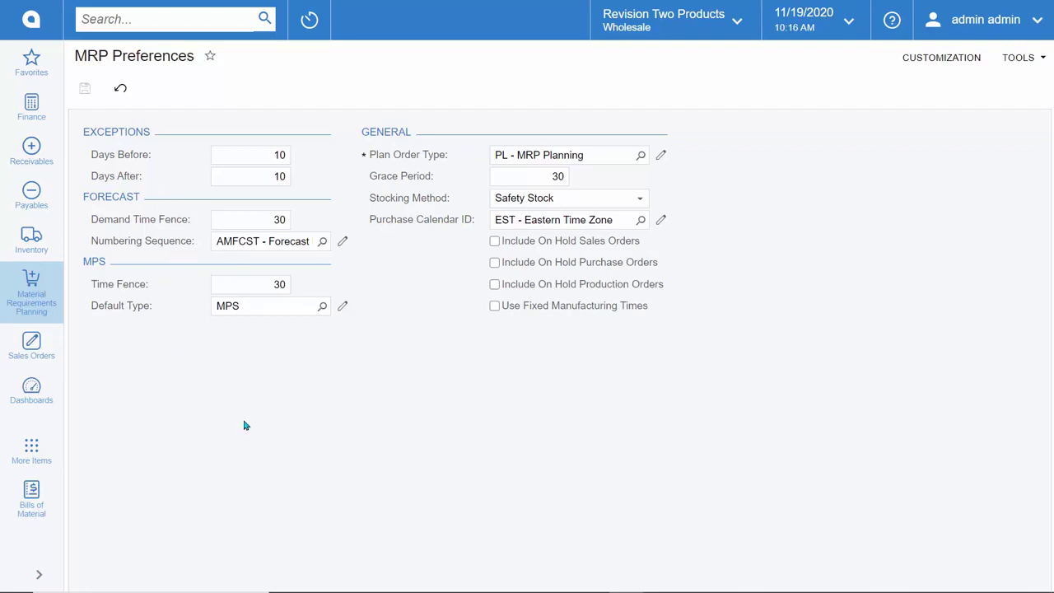
left_click(553, 178)
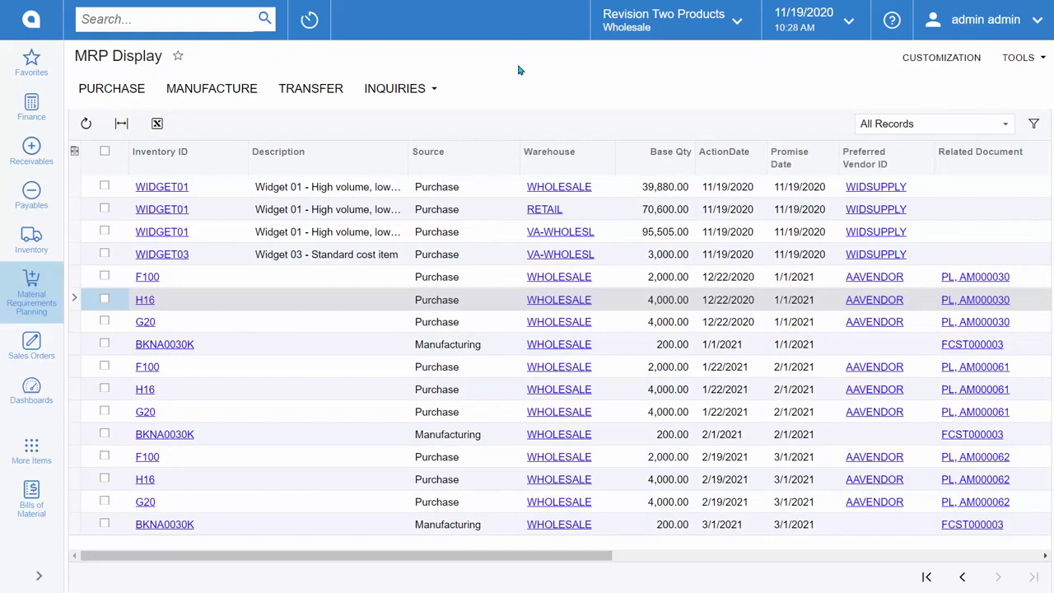
Step: Filter the MRP Display records to those whose warehouse equals WHOLESALE
left_click(587, 163)
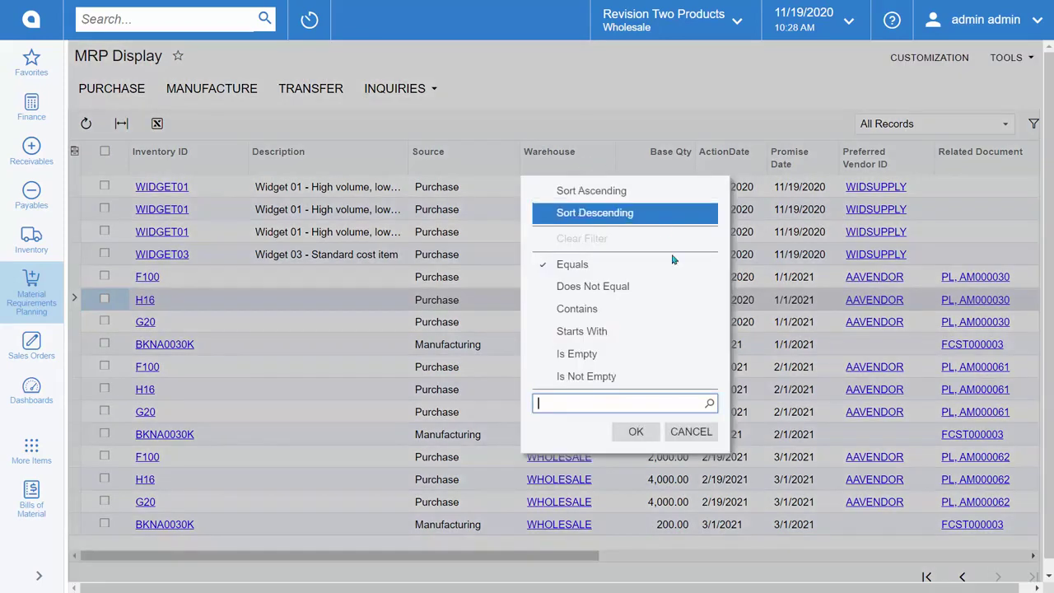
left_click(710, 403)
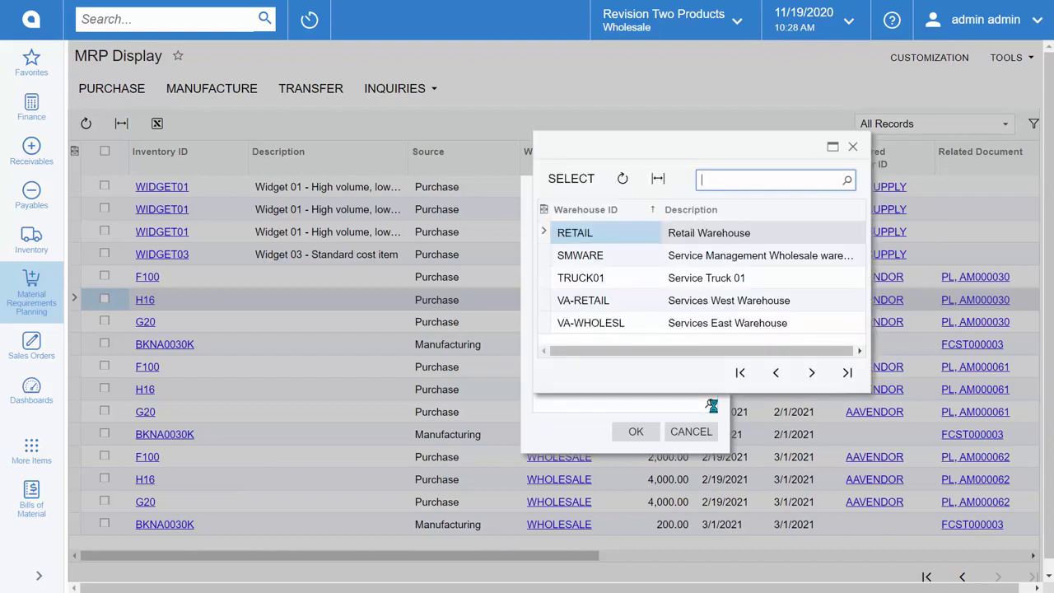
left_click(847, 372)
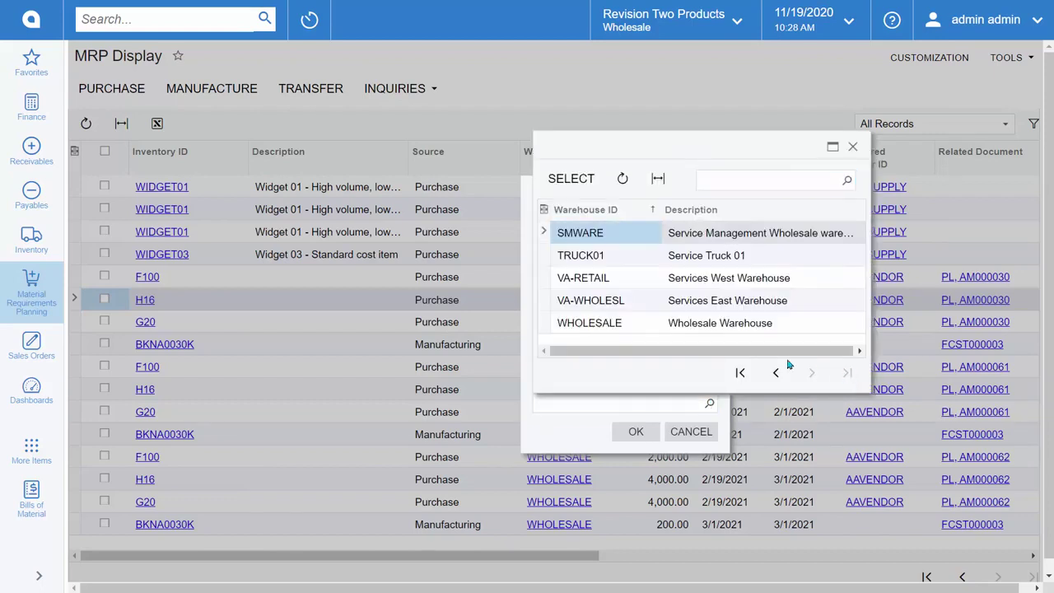
left_click(631, 329)
double_click(631, 324)
left_click(635, 432)
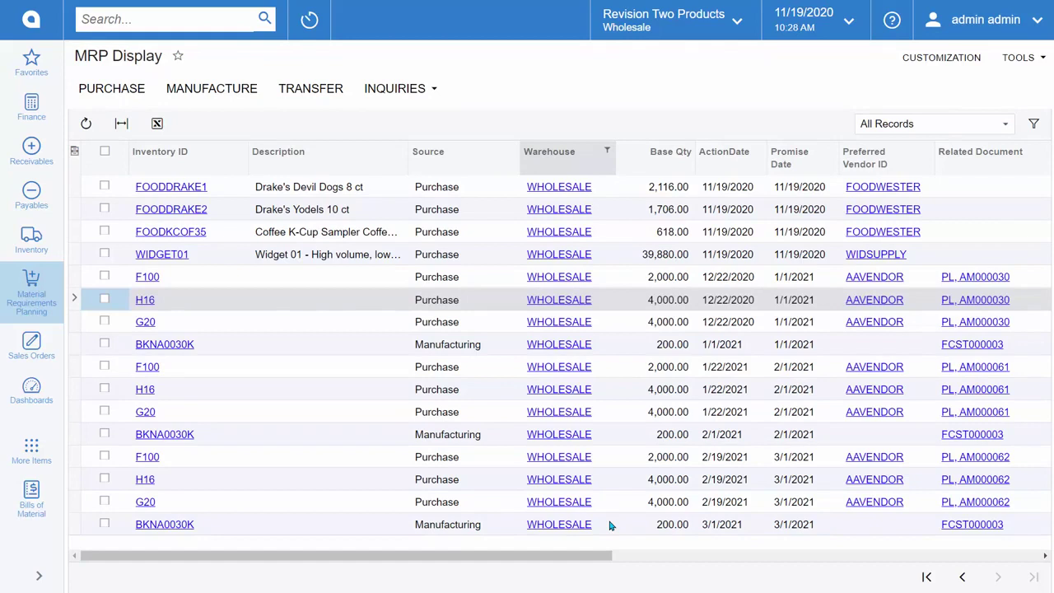
left_click(915, 281)
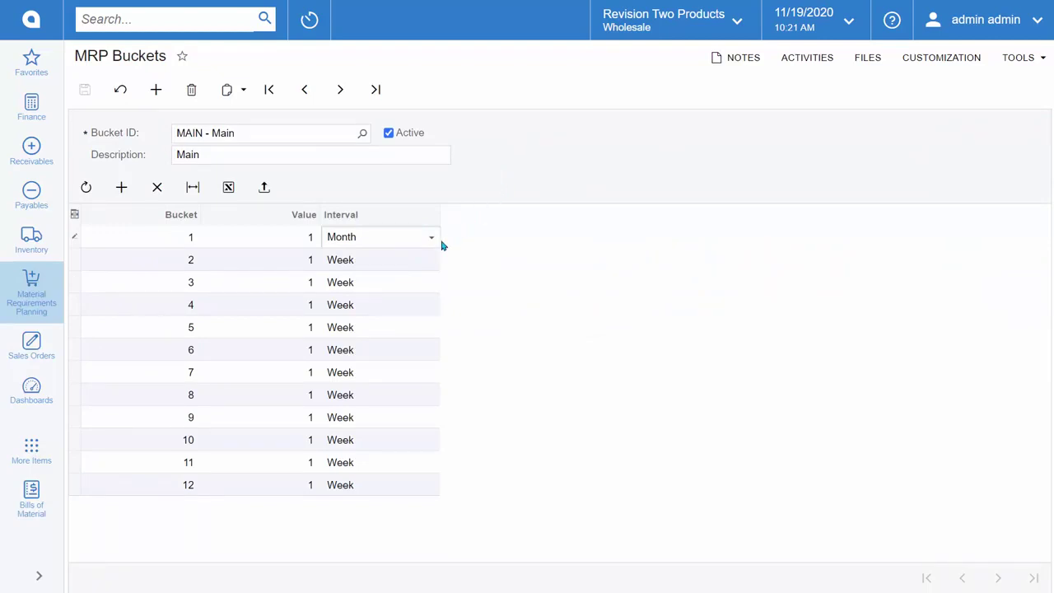
Step: Show the available interval options for bucket 1 of the MAIN MRP bucket
left_click(409, 245)
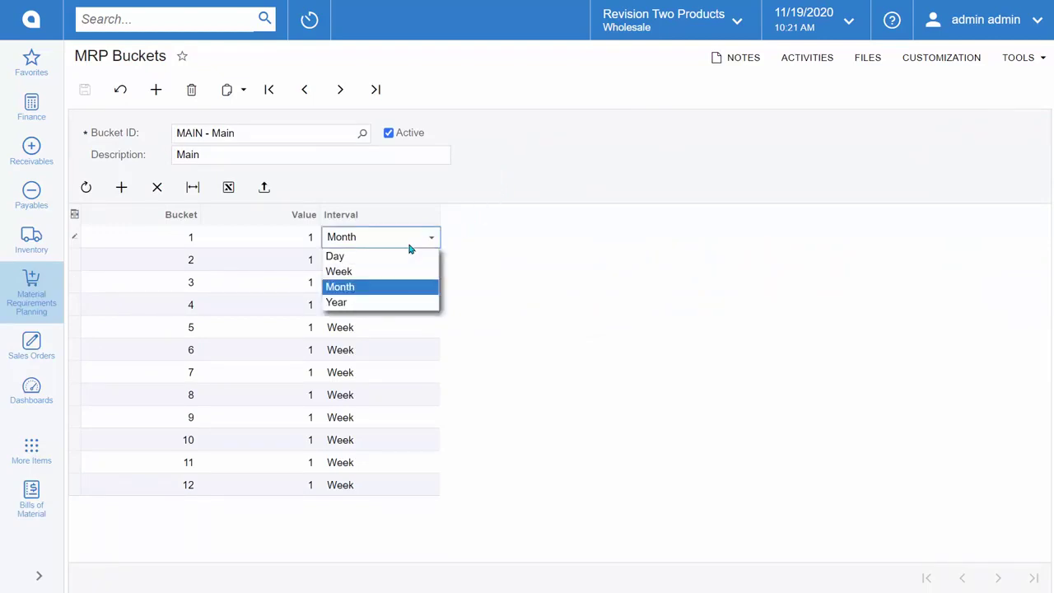